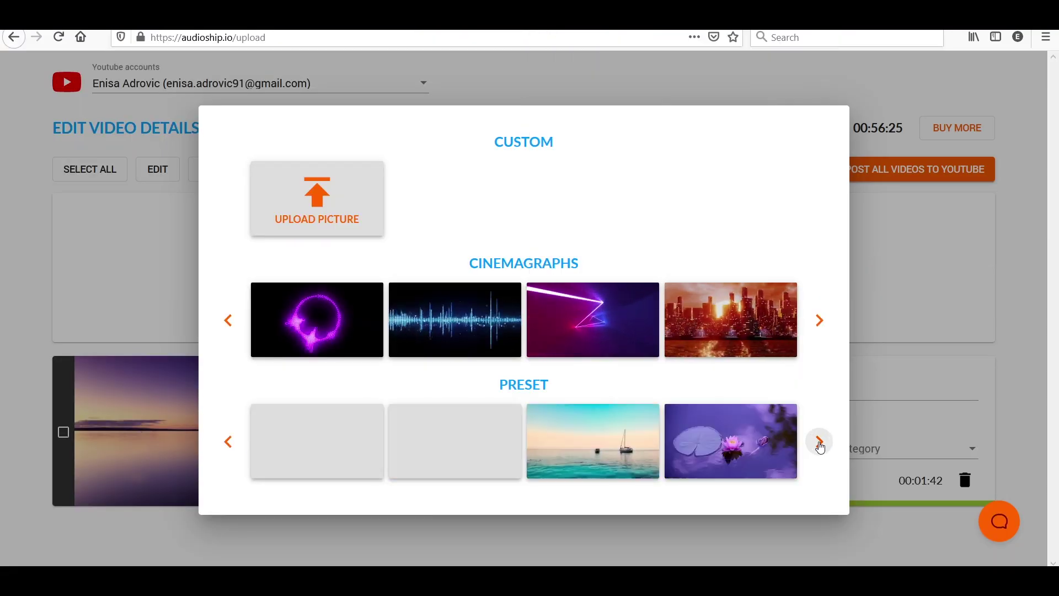
- Page forward through the Preset and Cinemagraphs background galleries to see more images
left_click(821, 445)
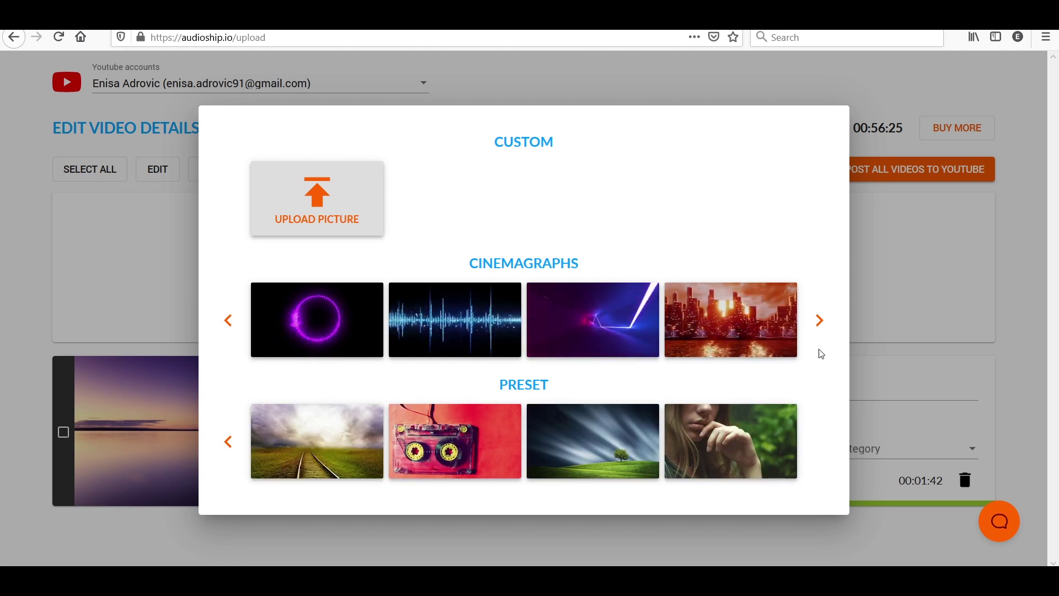
left_click(821, 322)
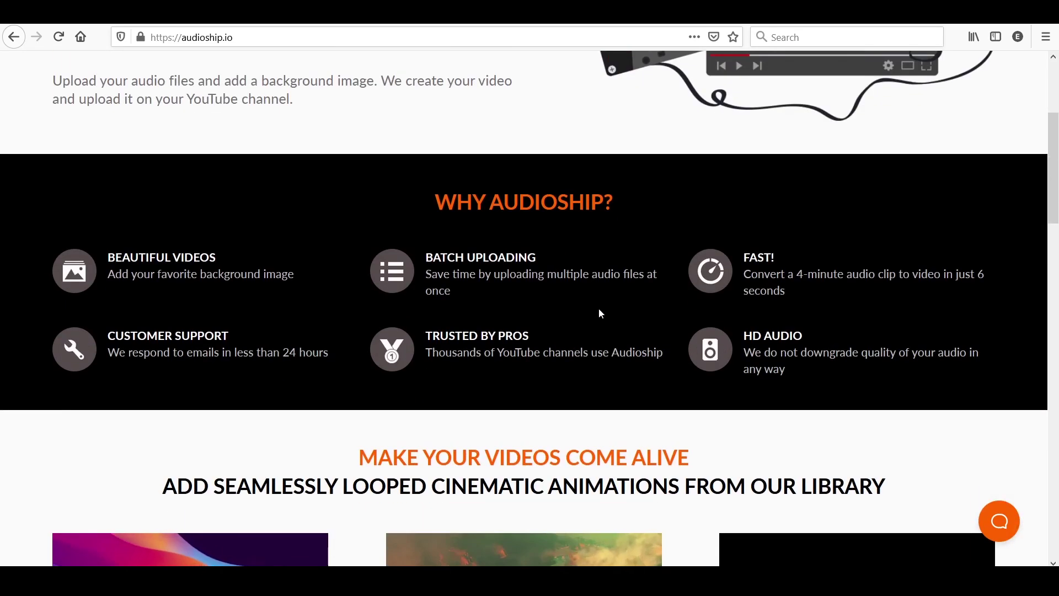
- Scroll the audioship.io homepage past features and testimonials to the Buy Upload Hours pricing
scroll(601, 314, "down", 8)
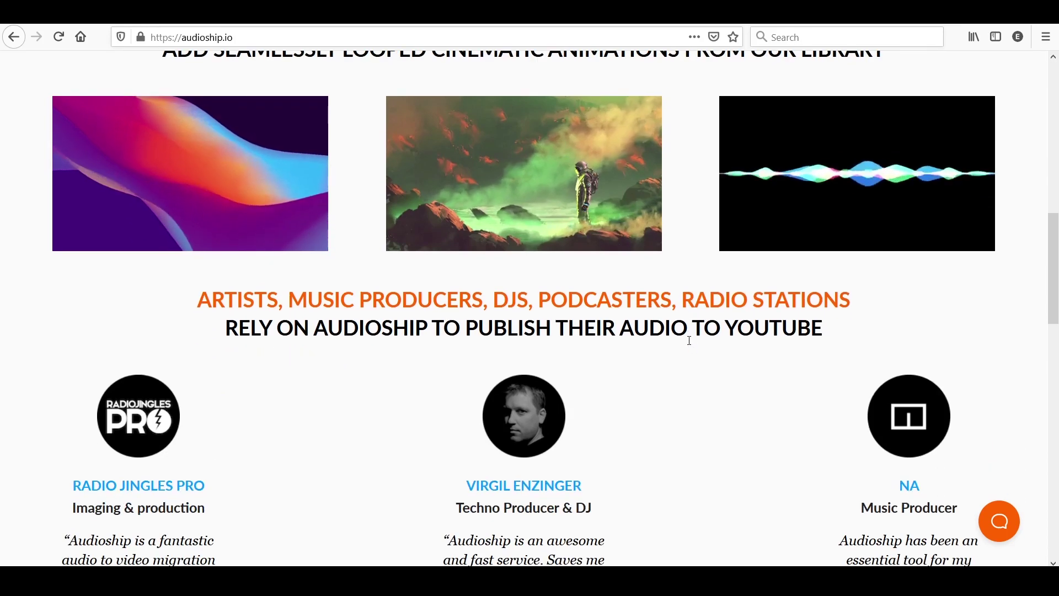
scroll(690, 341, "down", 8)
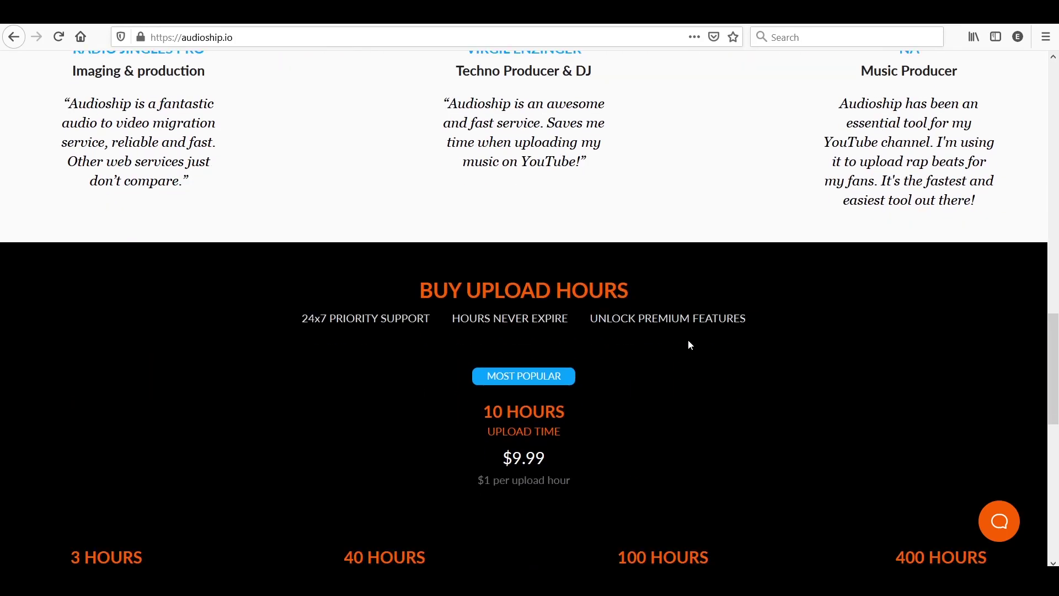
scroll(690, 344, "down", 8)
scroll(692, 358, "down", 1)
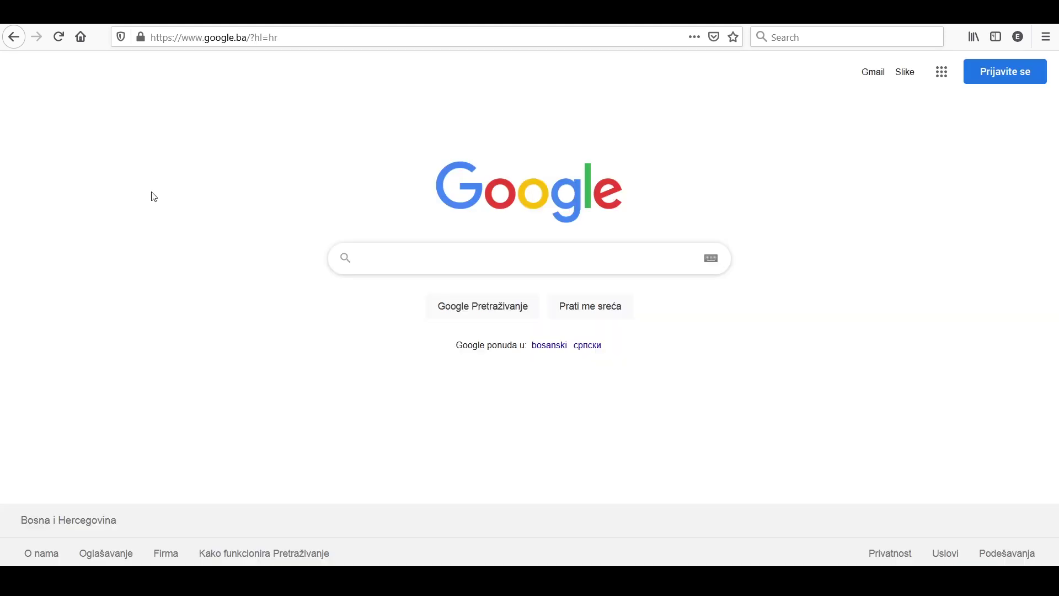
- Search Google for 'audioship', then replace the query with 'upload mp3 to youtube'
type("audioship")
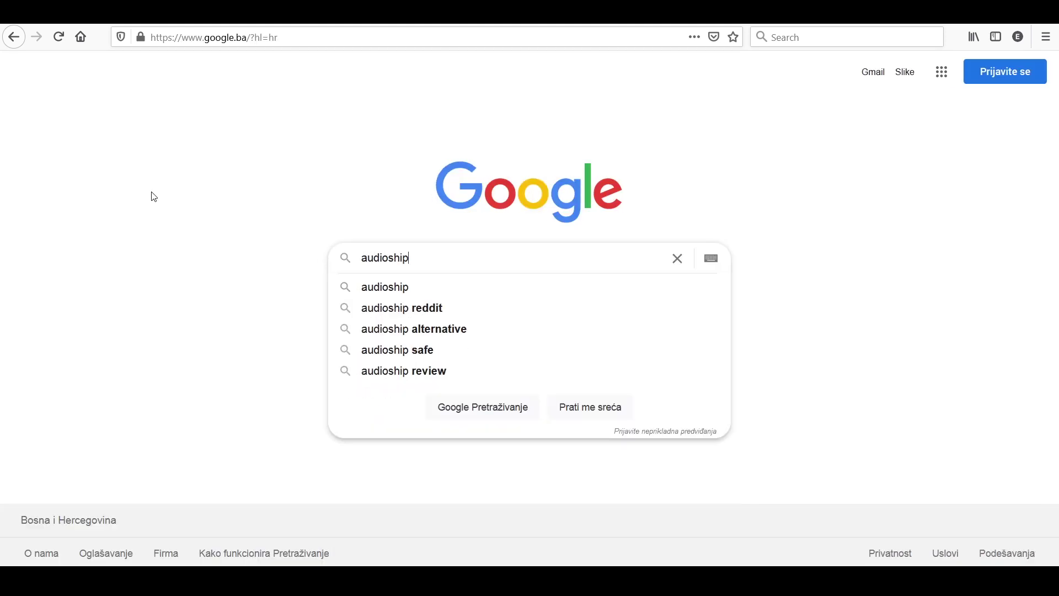
key("Return")
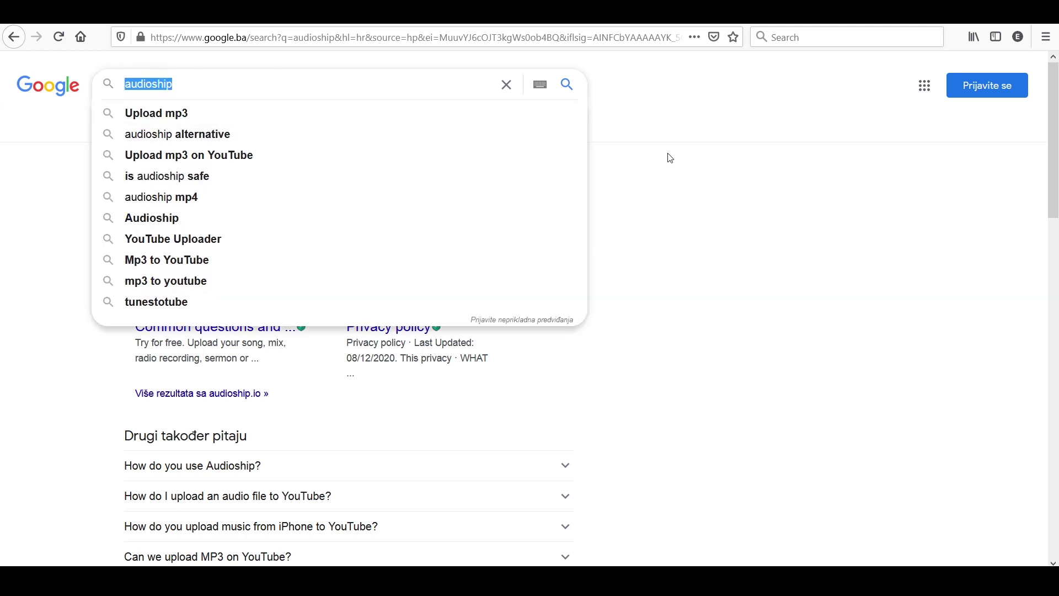
key("BackSpace")
type("upload mp3 to youtube")
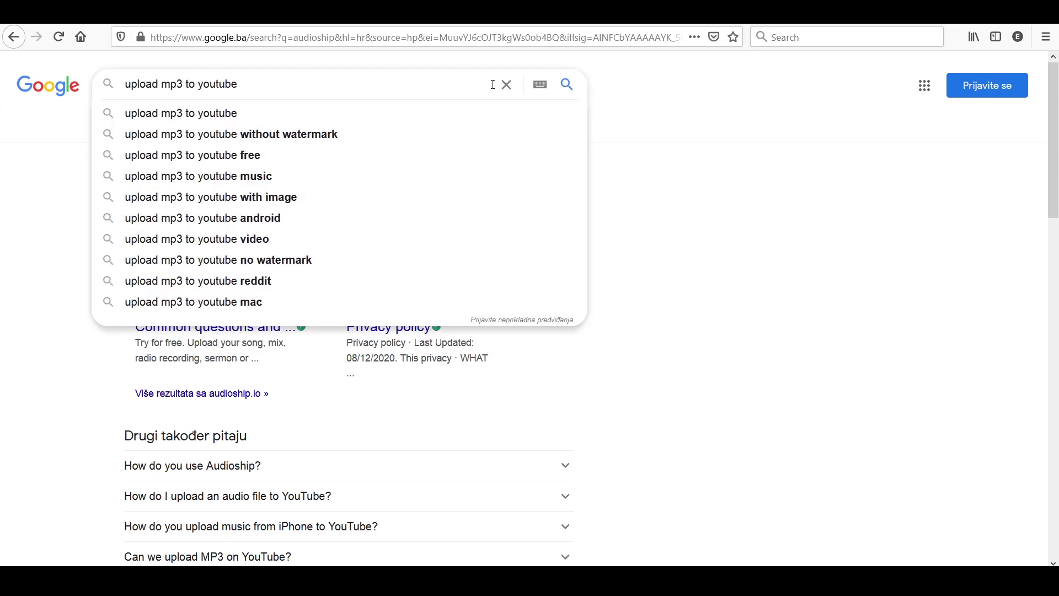
key("Return")
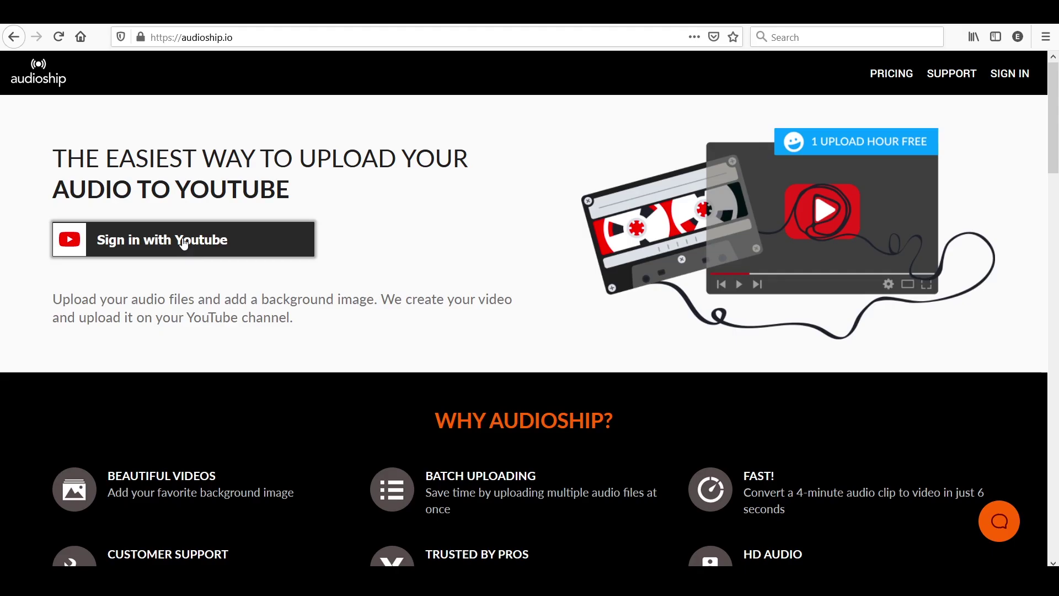
- Sign in to Audioship with the YouTube account and allow it access
left_click(185, 244)
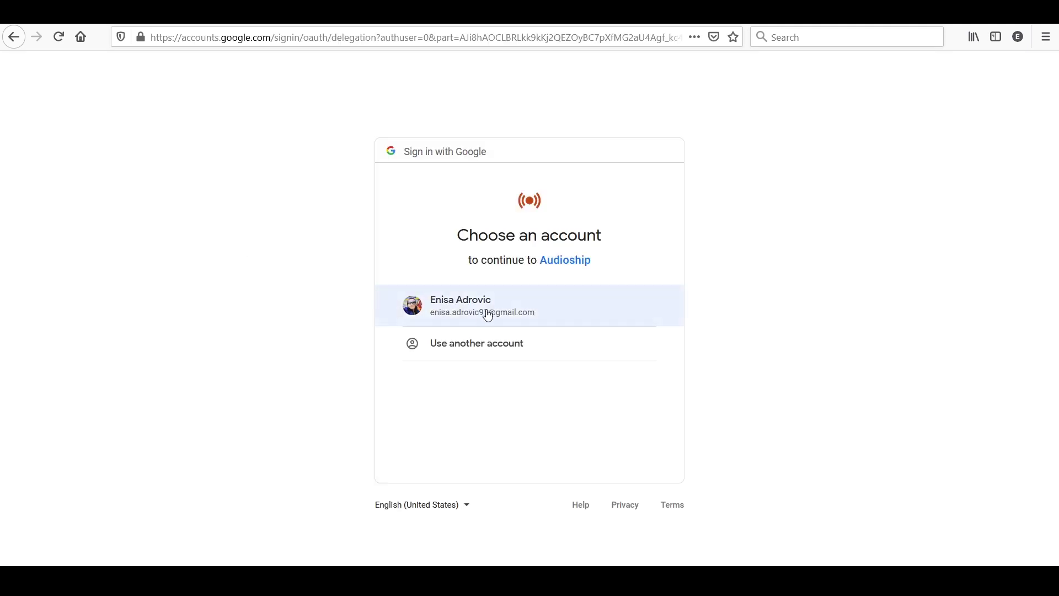
left_click(498, 317)
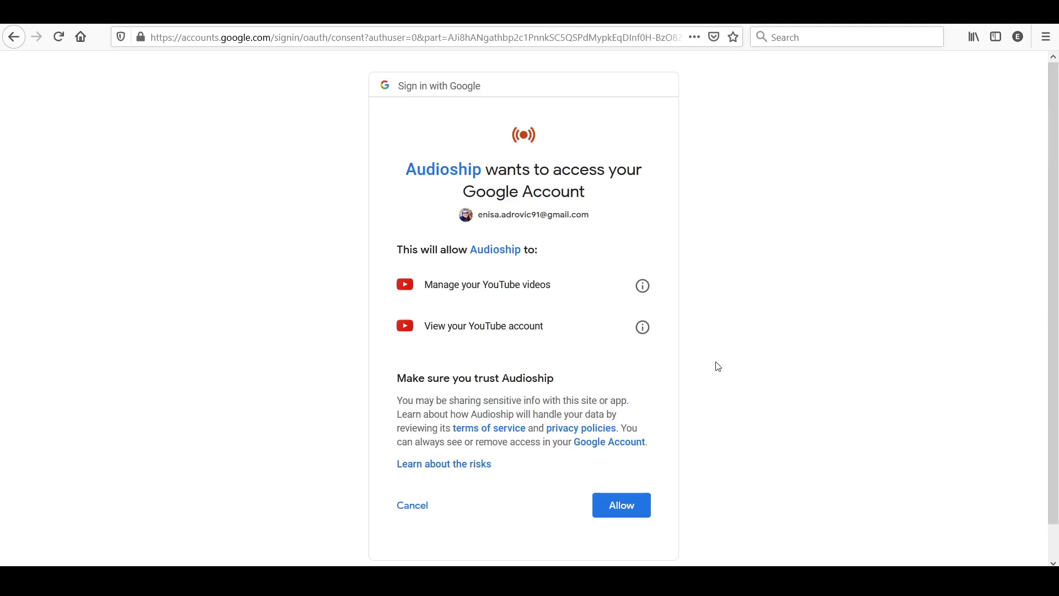
left_click(624, 513)
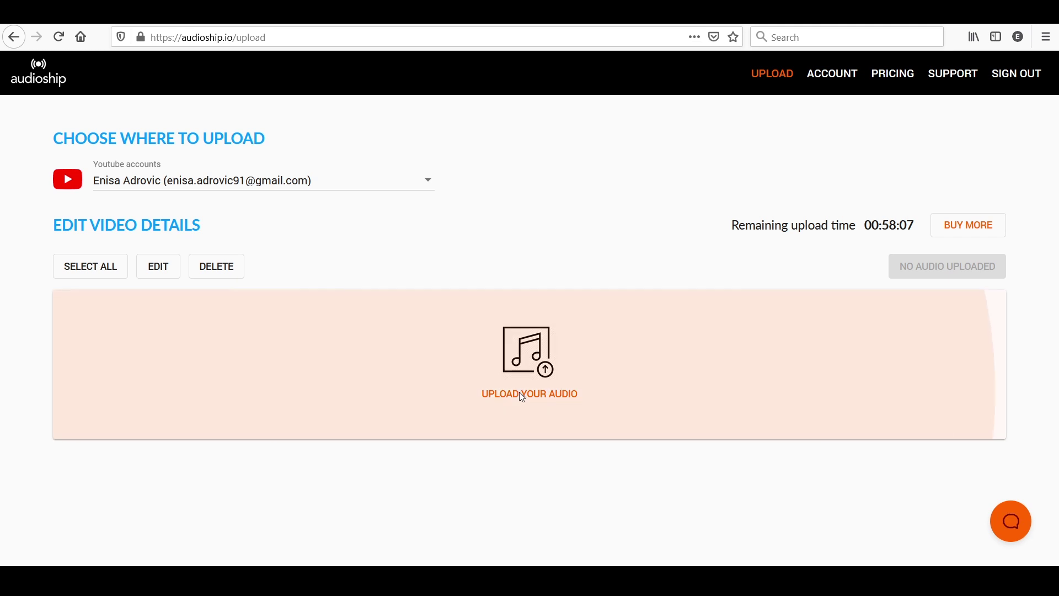
- Upload 'Argonne - Zachariah Hickman.mp3' so its video card appears
left_click(519, 392)
left_click(433, 193)
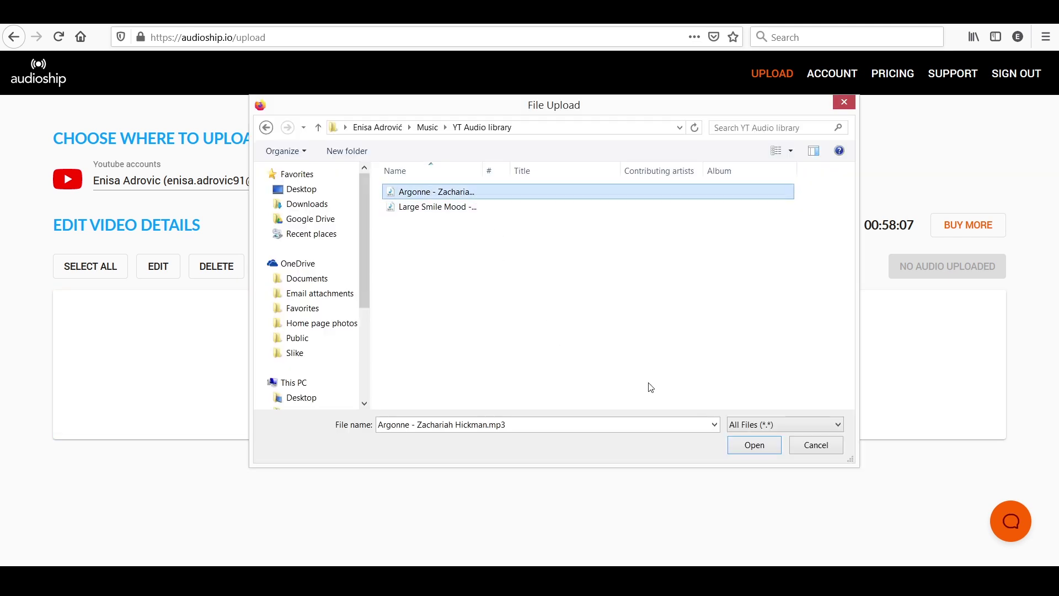
left_click(755, 445)
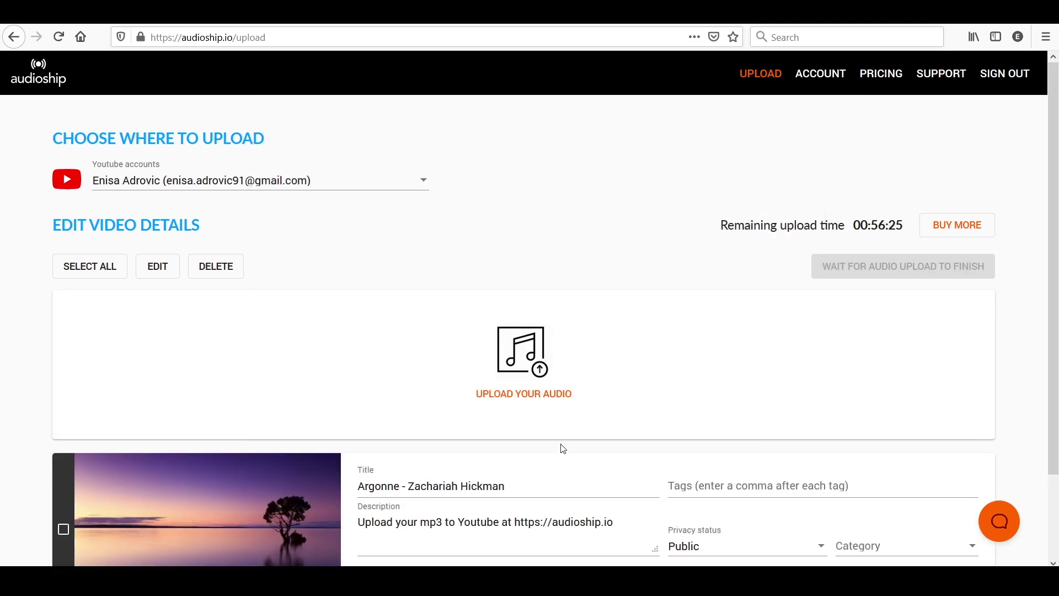
scroll(590, 423, "down", 1)
scroll(590, 423, "down", 2)
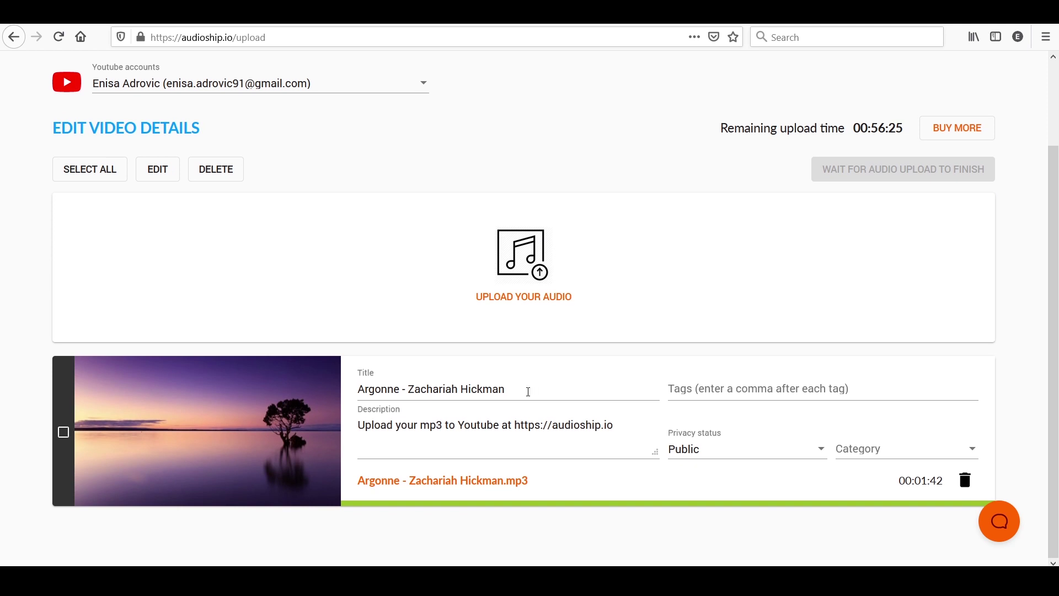
- Fill in the Argonne card's description, keep privacy Public, and leave the video category unset
left_click(740, 389)
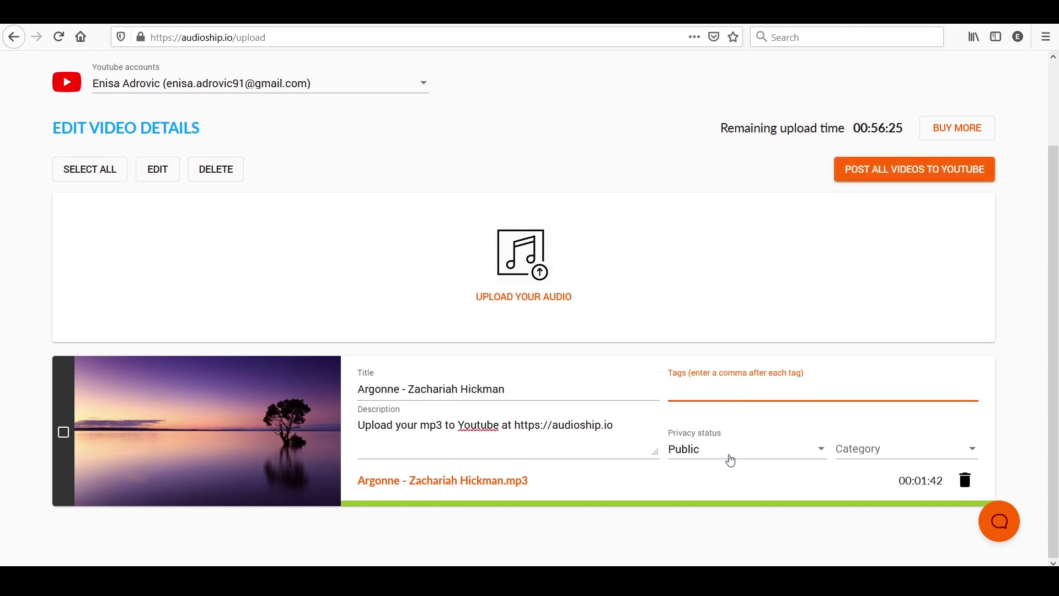
left_click_drag(359, 425, 677, 428)
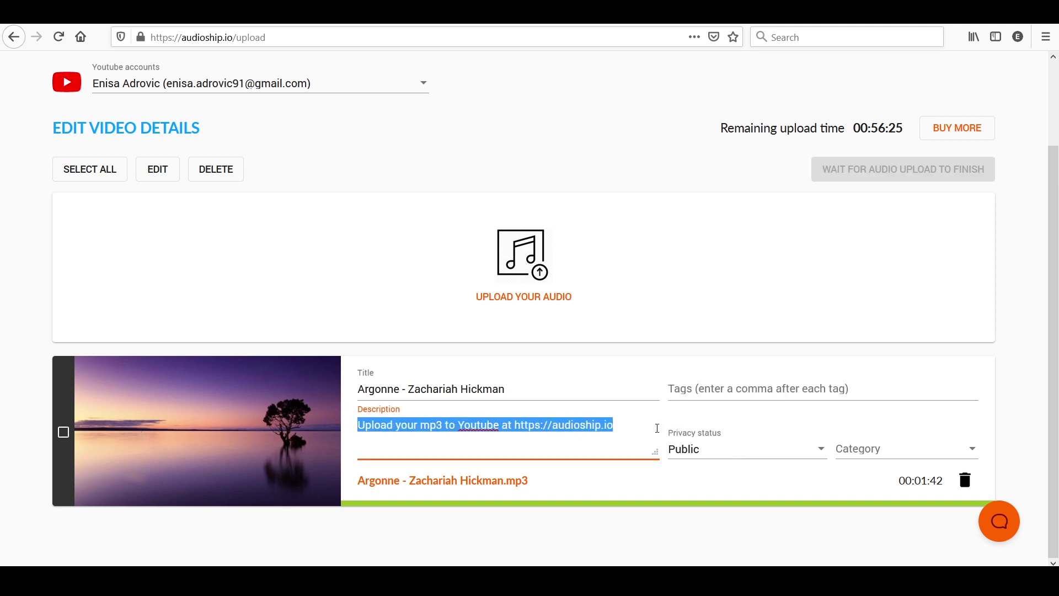
left_click(698, 450)
left_click(700, 450)
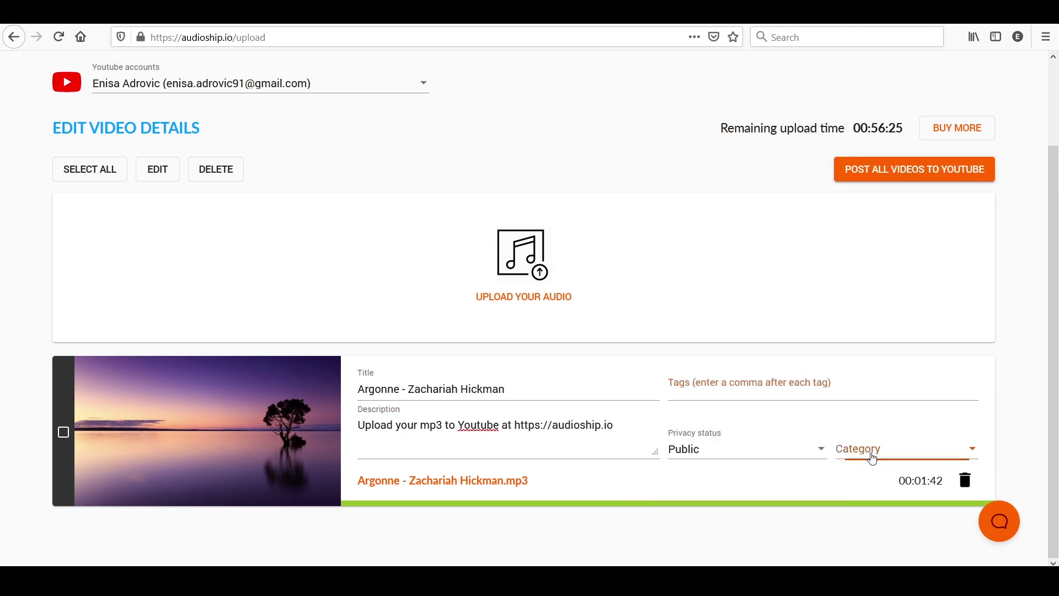
left_click(875, 458)
scroll(875, 386, "down", 5)
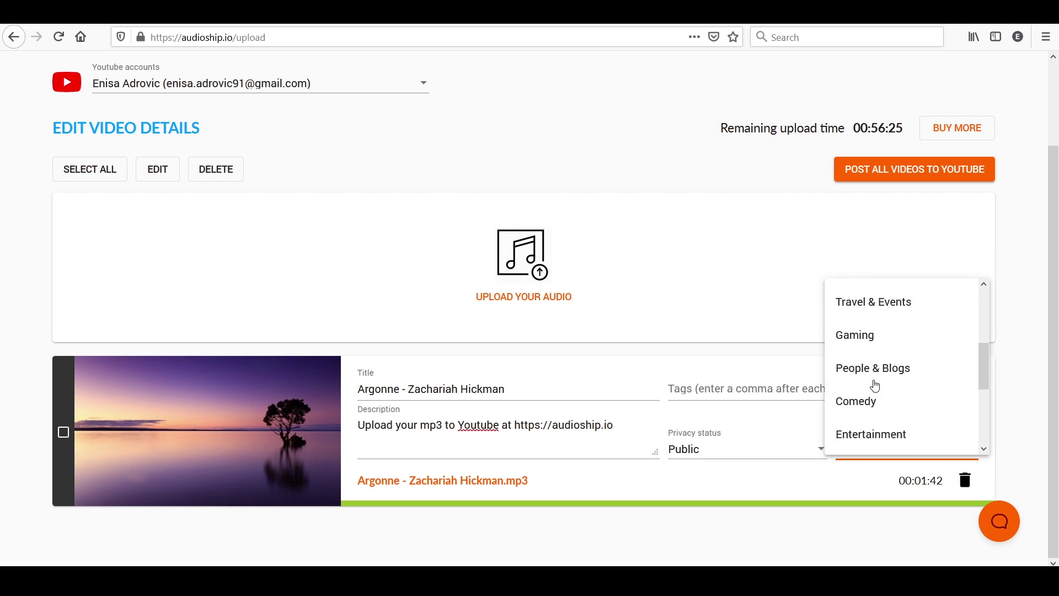
left_click(743, 392)
left_click(705, 392)
key("Tab")
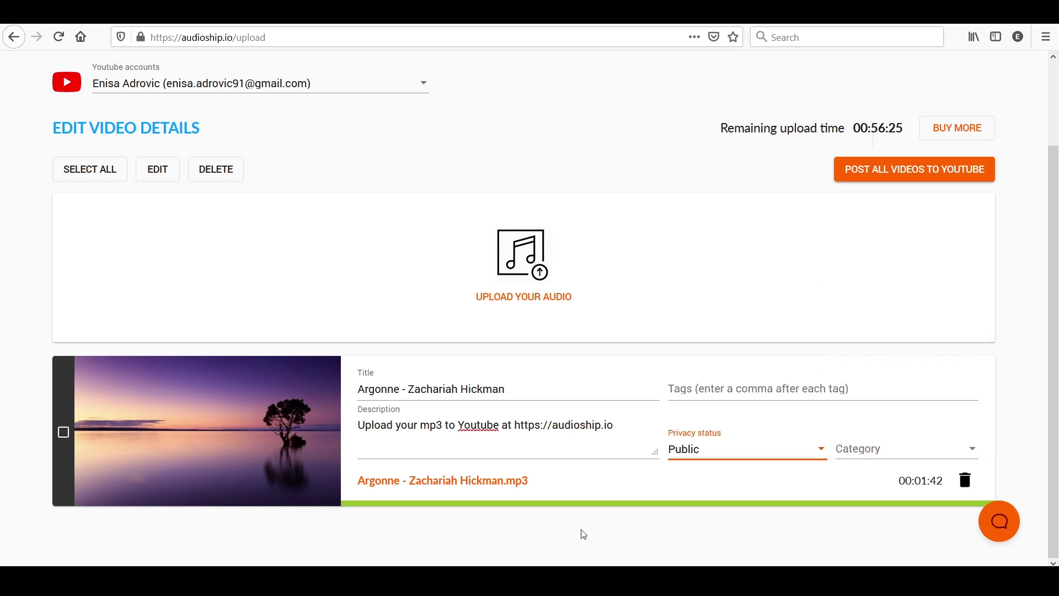
scroll(584, 534, "up", 2)
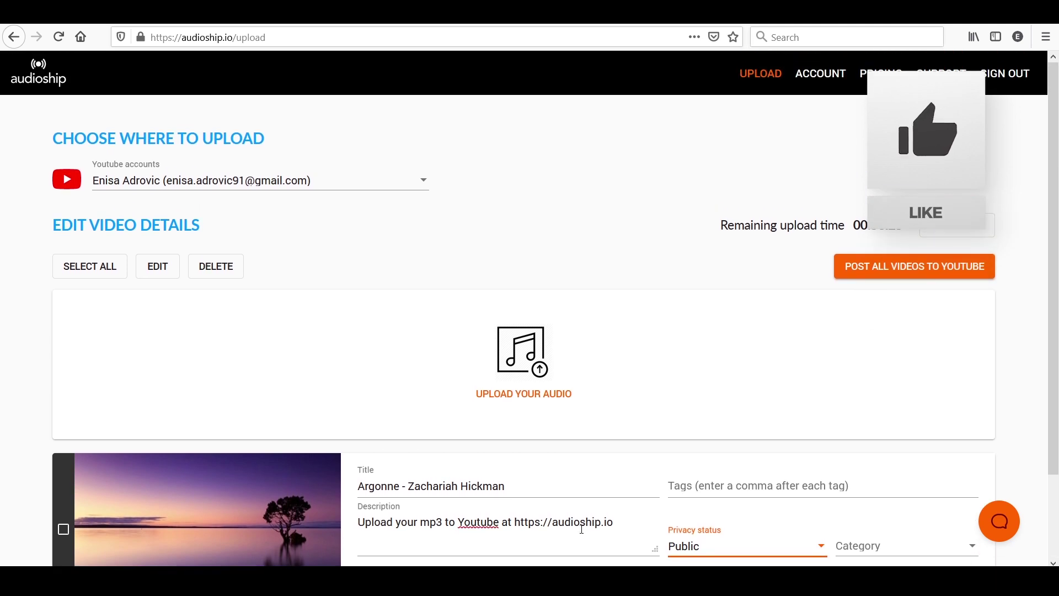
scroll(582, 532, "down", 3)
mouse_move(183, 438)
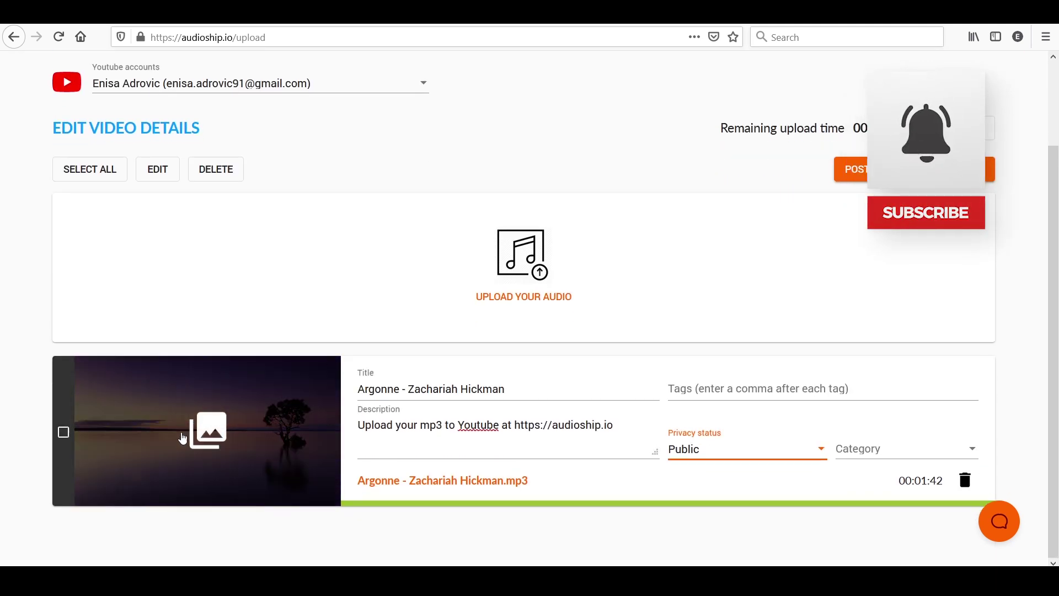
- Browse the Cinemagraphs and Preset galleries and pick the bridge-at-sunset cinemagraph as background
left_click(212, 434)
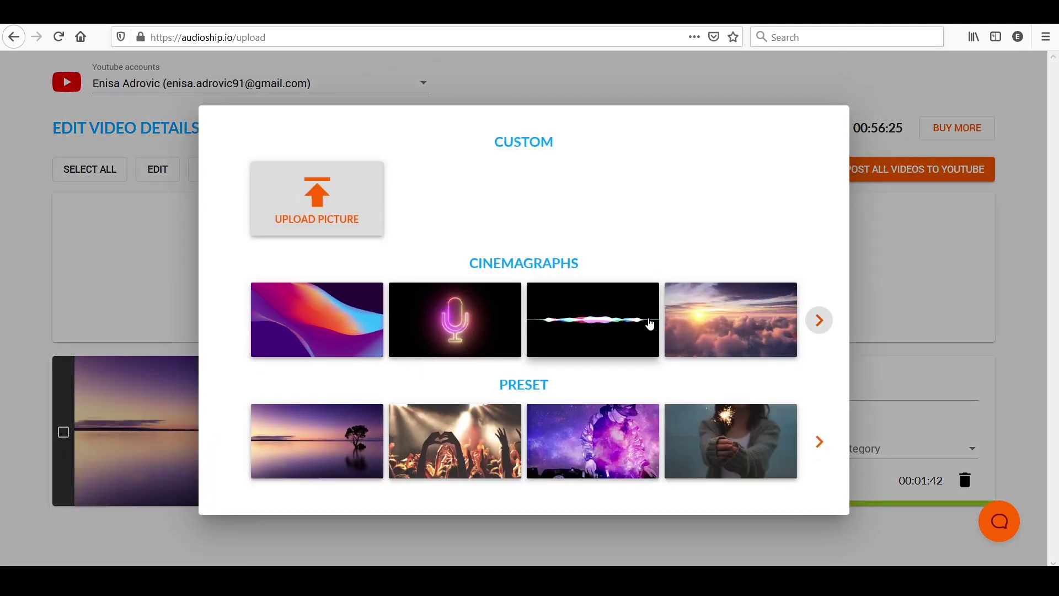
left_click(821, 326)
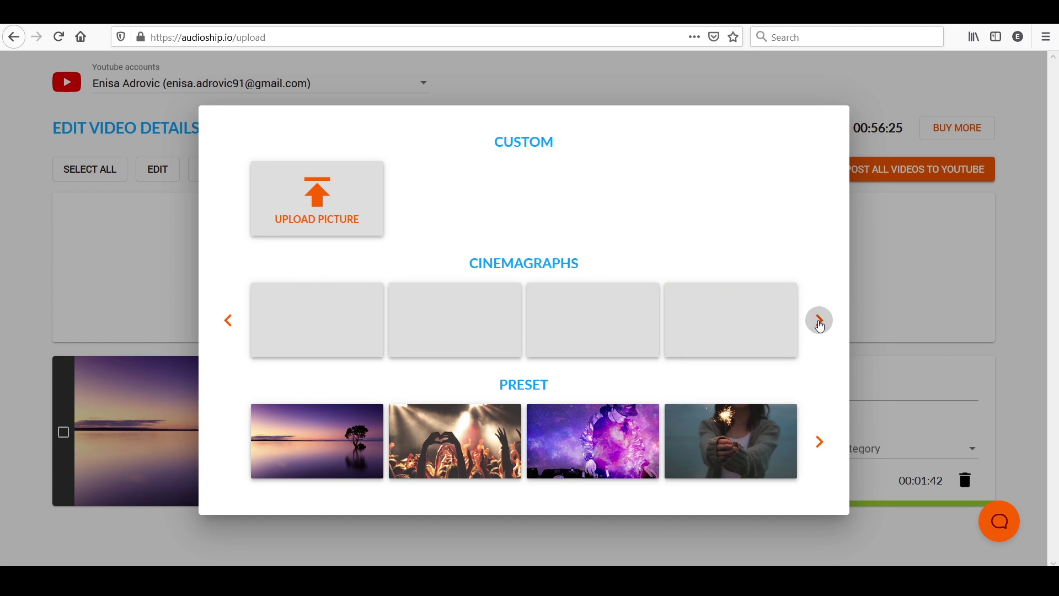
left_click(822, 443)
left_click(821, 442)
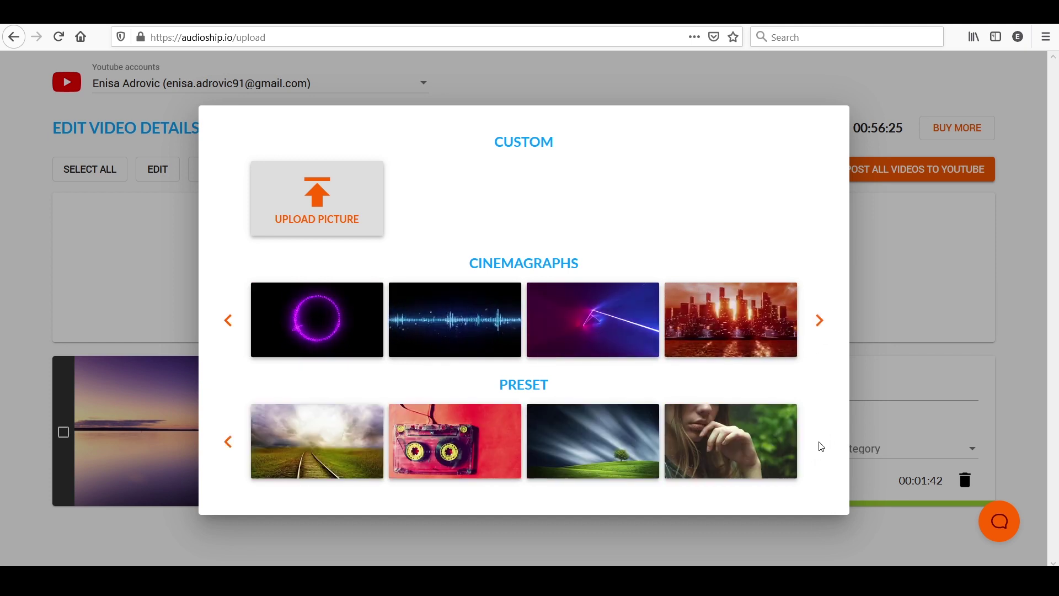
left_click(821, 326)
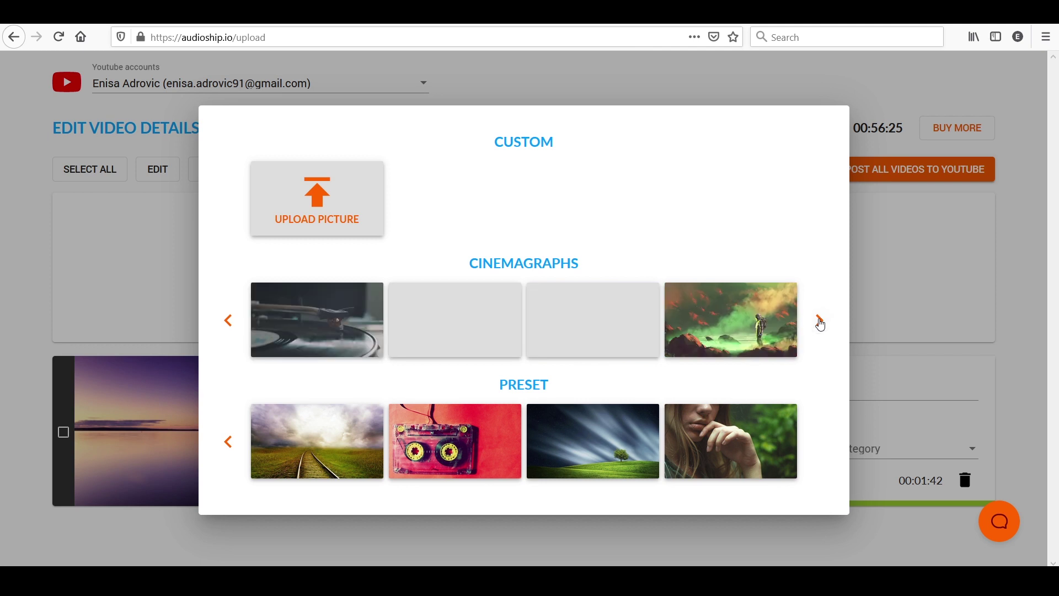
left_click(822, 325)
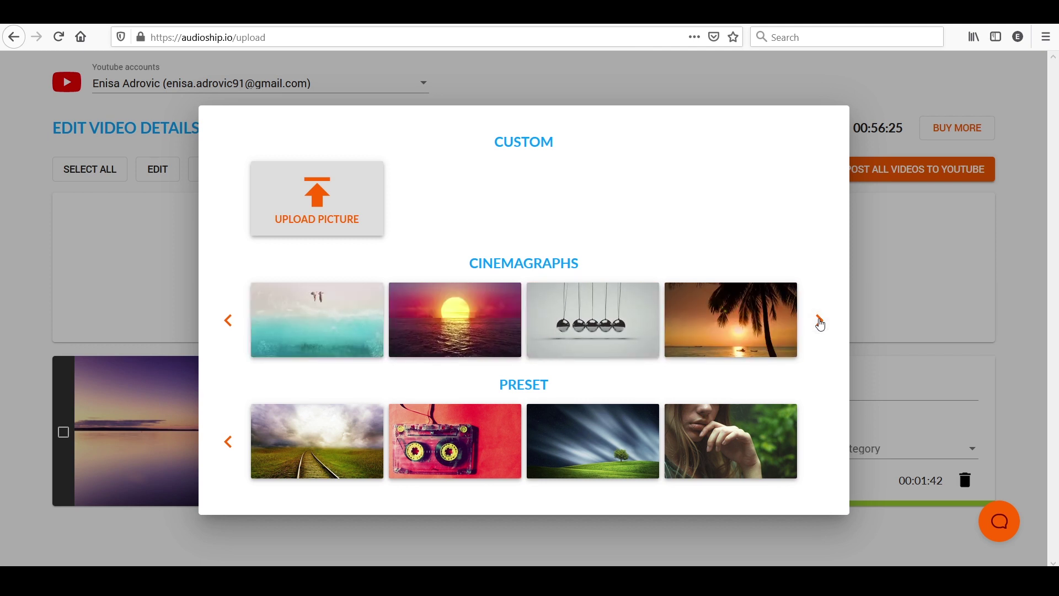
left_click(821, 325)
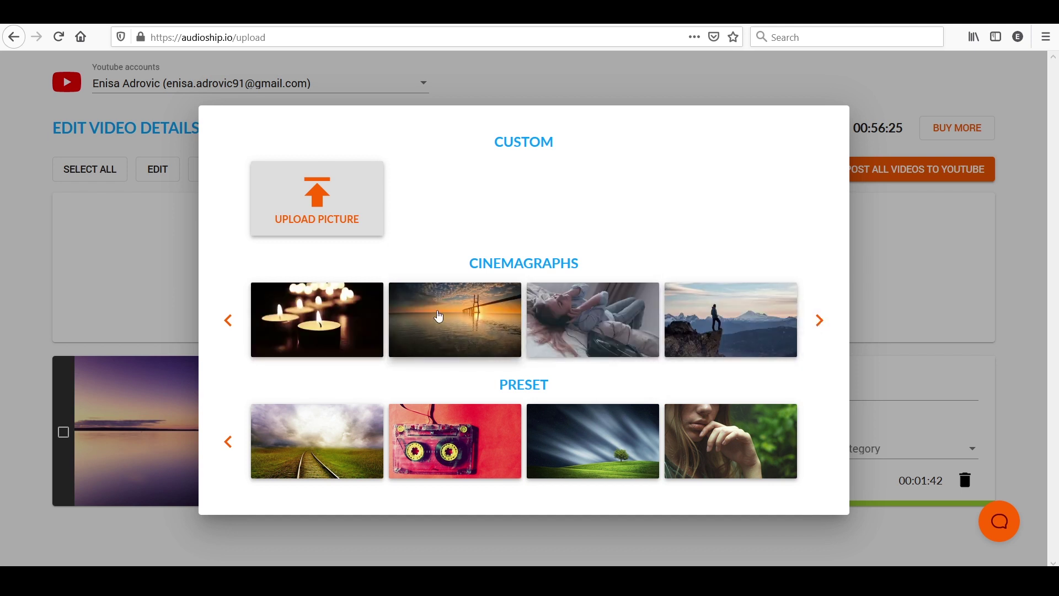
left_click(469, 323)
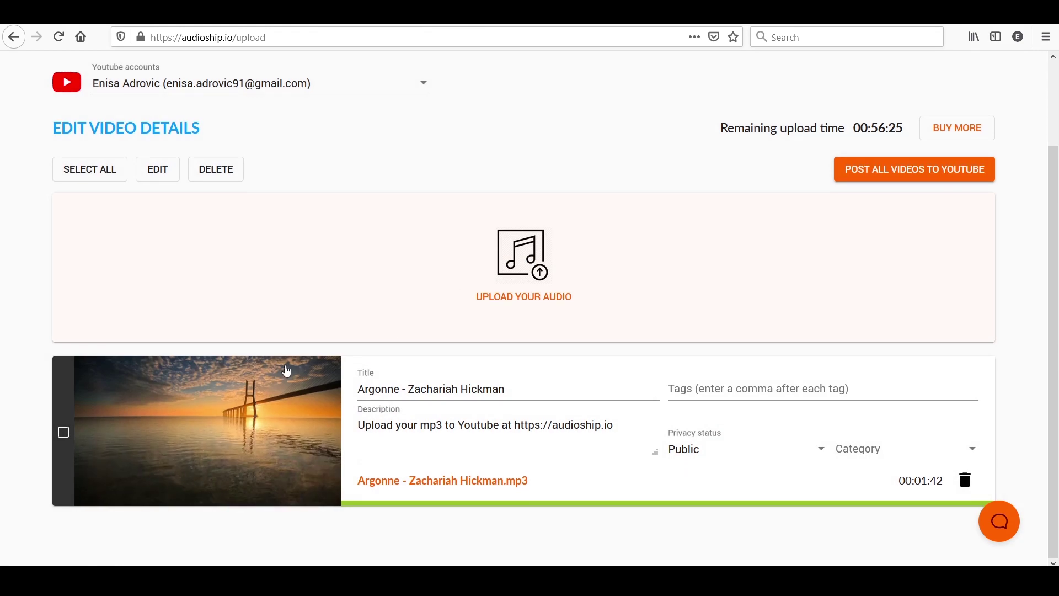
- Reopen the background picture choices and scroll down to the Why Audioship? feature overview
mouse_move(195, 444)
scroll(386, 408, "up", 1)
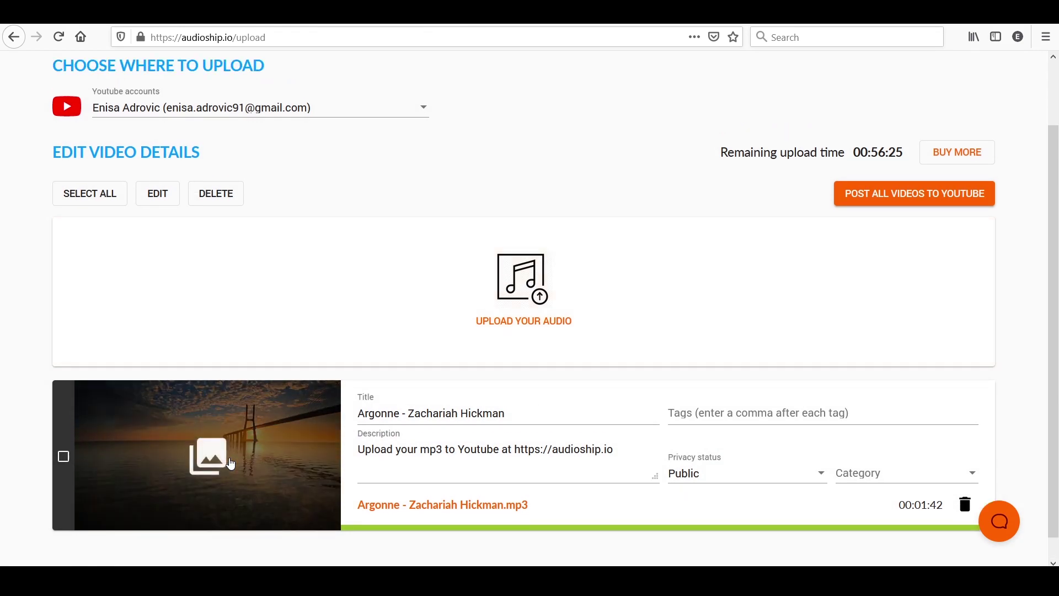
left_click(215, 455)
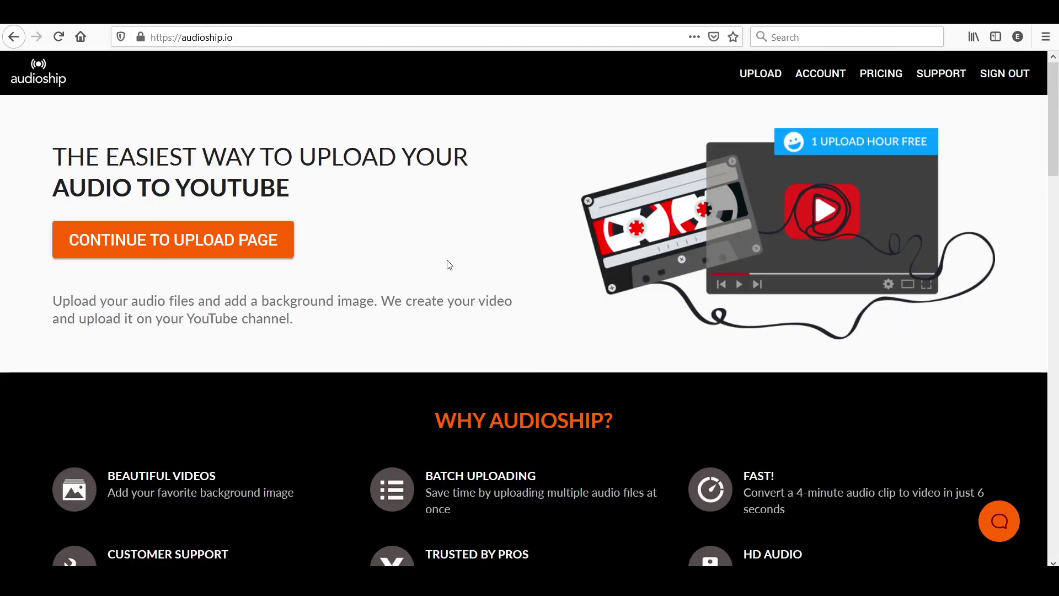
scroll(449, 298, "down", 3)
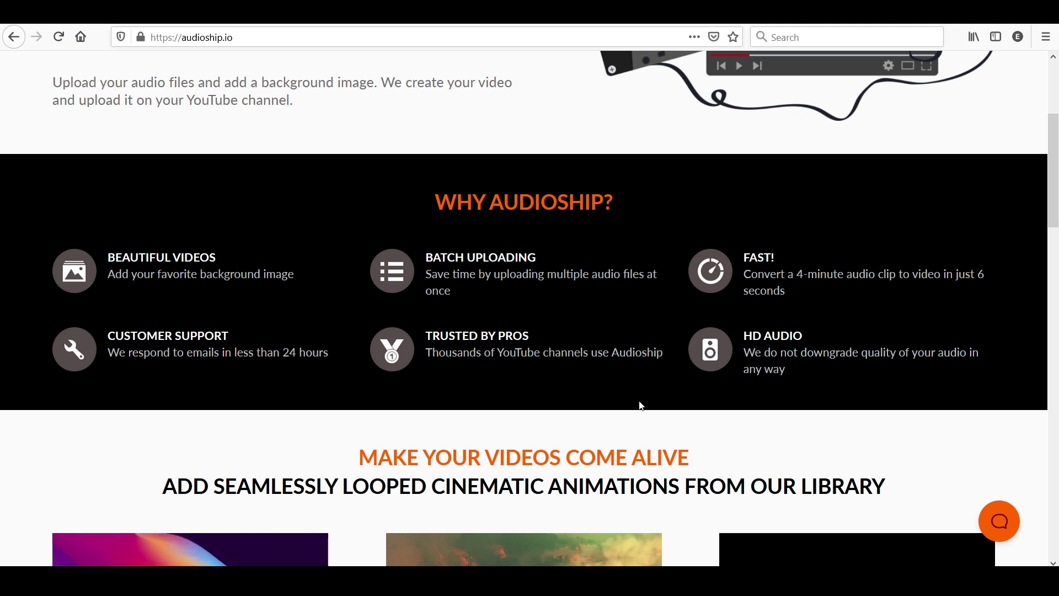
- Scroll through the home page and continue back to the Argonne track's upload page
scroll(642, 407, "down", 15)
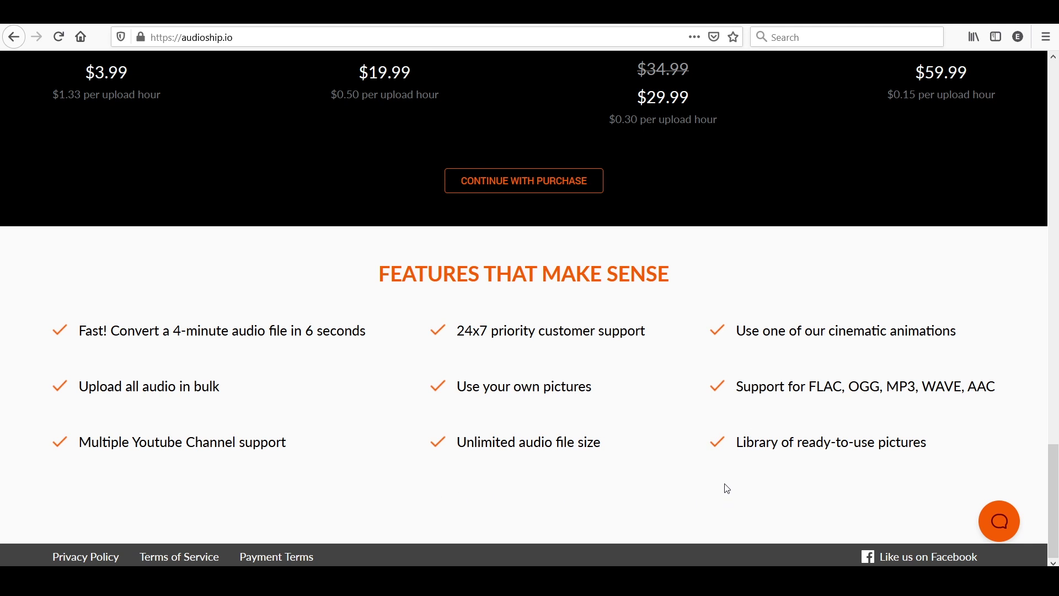
scroll(691, 408, "up", 20)
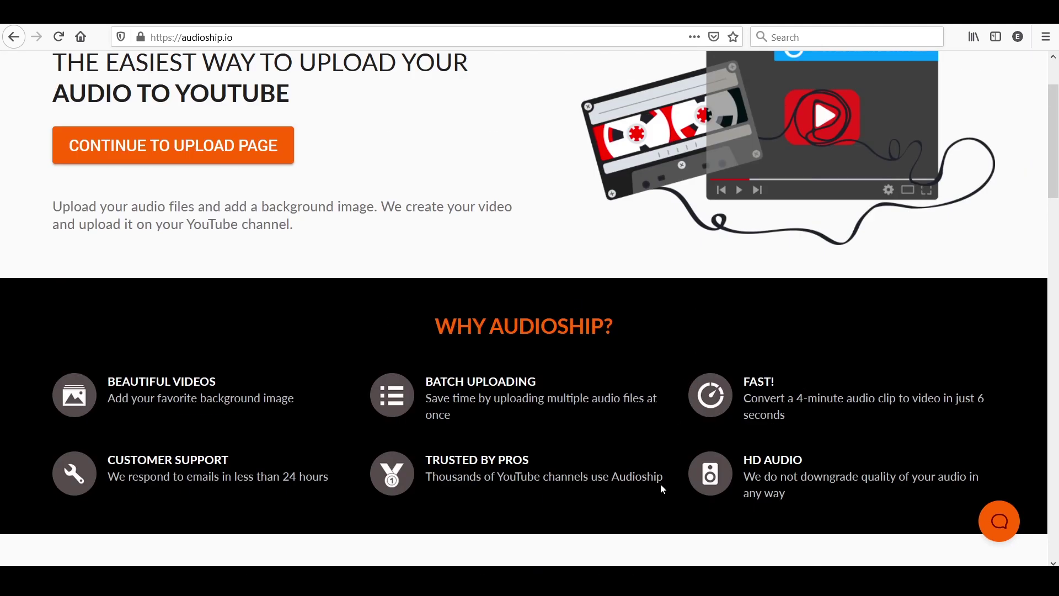
left_click(478, 12)
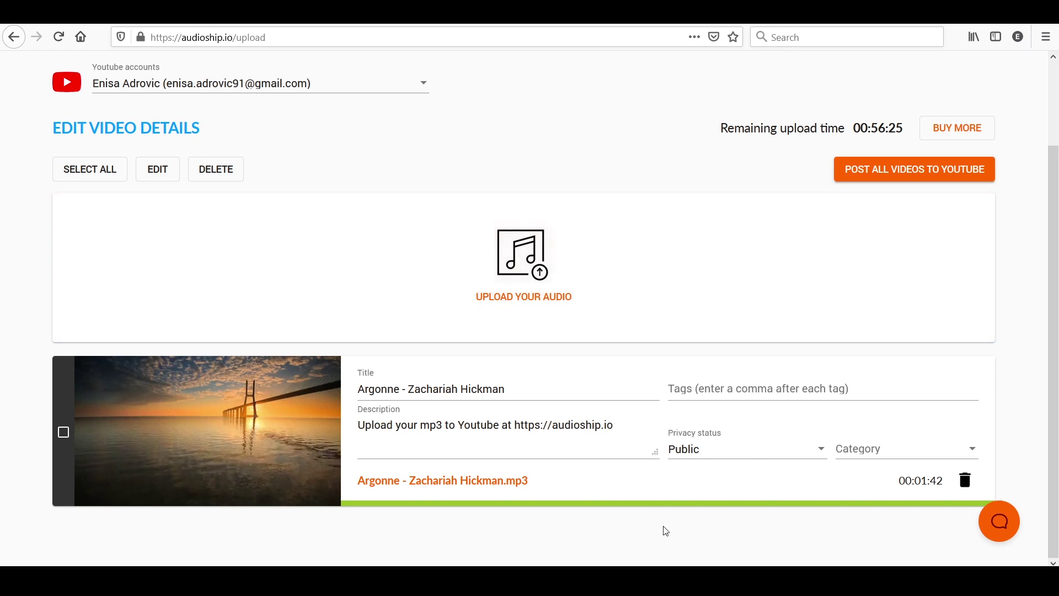
- Scroll up to the Audioship site header with its PRICING link
scroll(593, 171, "up", 3)
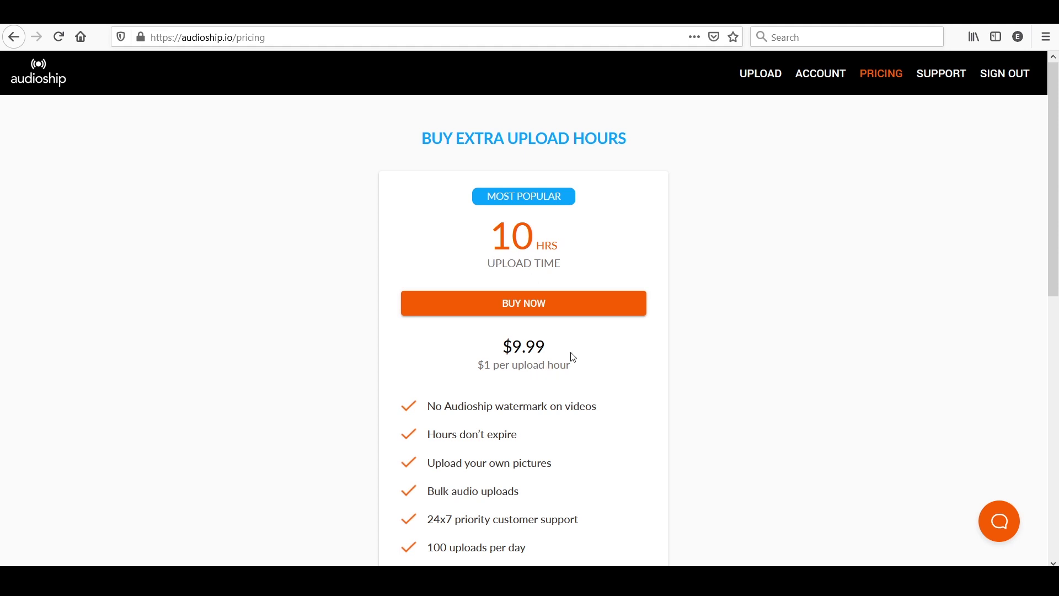
scroll(482, 334, "down", 2)
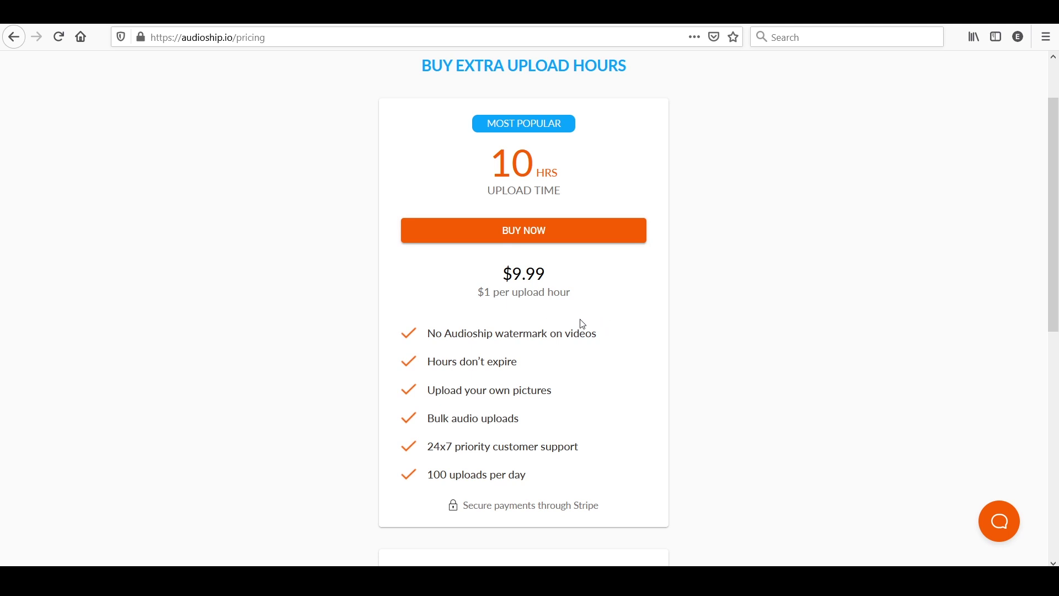
scroll(584, 324, "down", 2)
scroll(578, 324, "up", 2)
scroll(304, 324, "down", 3)
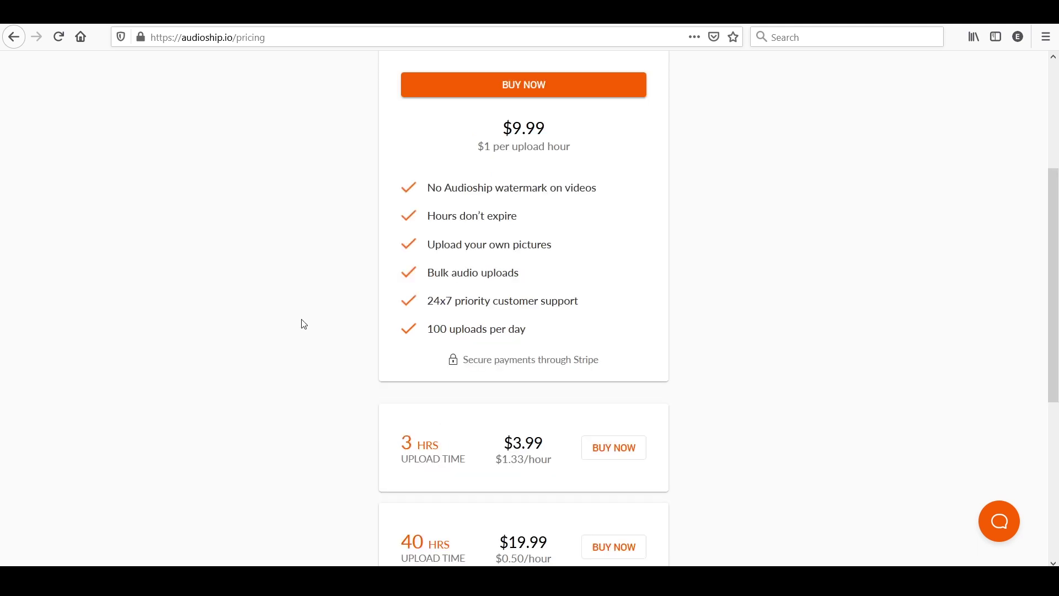
scroll(298, 323, "down", 3)
scroll(302, 318, "down", 2)
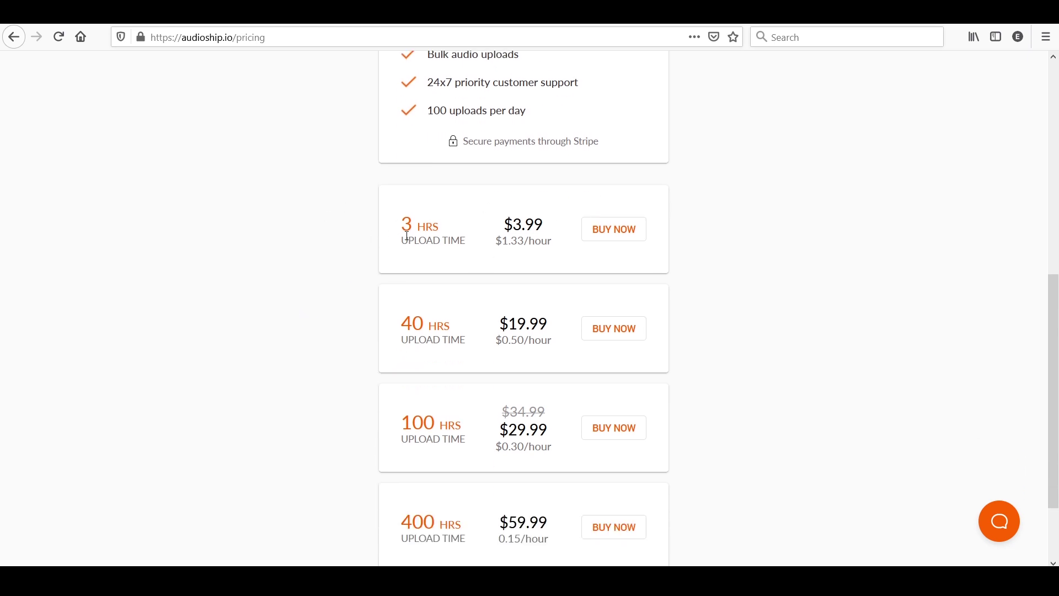
scroll(209, 373, "down", 2)
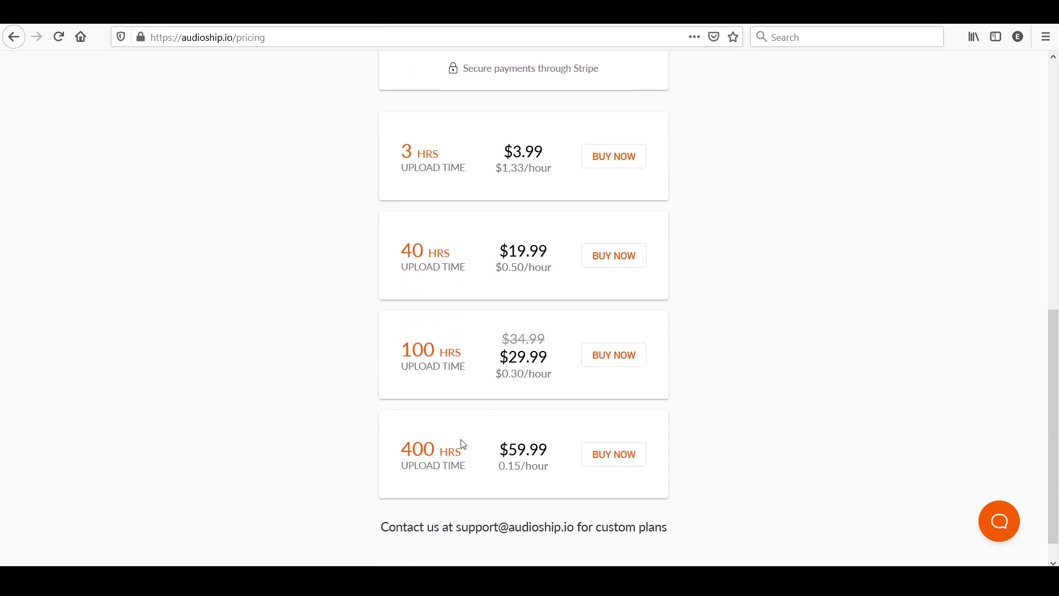